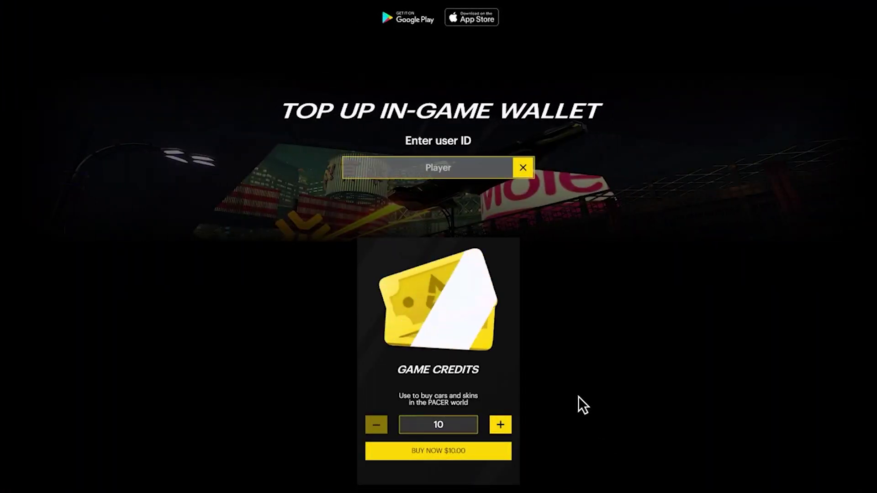
# Buy the Game Credits top-up package with Buy Now.
pyautogui.click(476, 450)
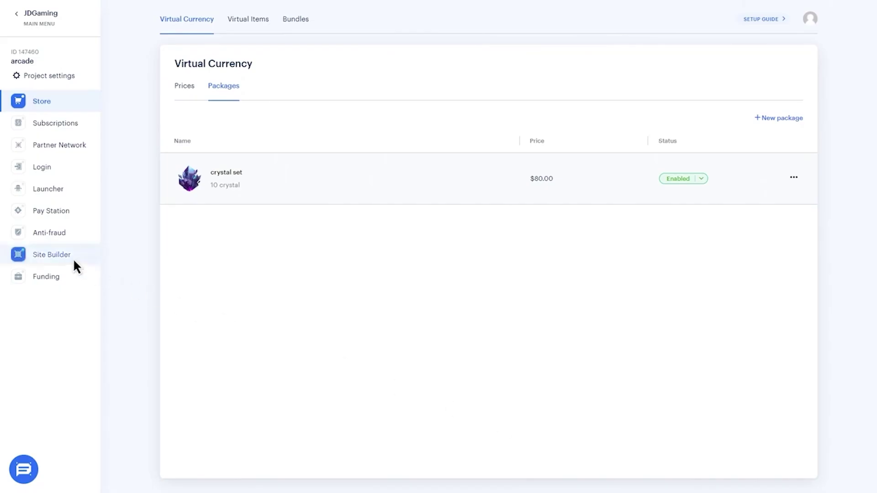
# Save the webhook URL in the Store block's project settings and start publishing the site.
pyautogui.click(74, 258)
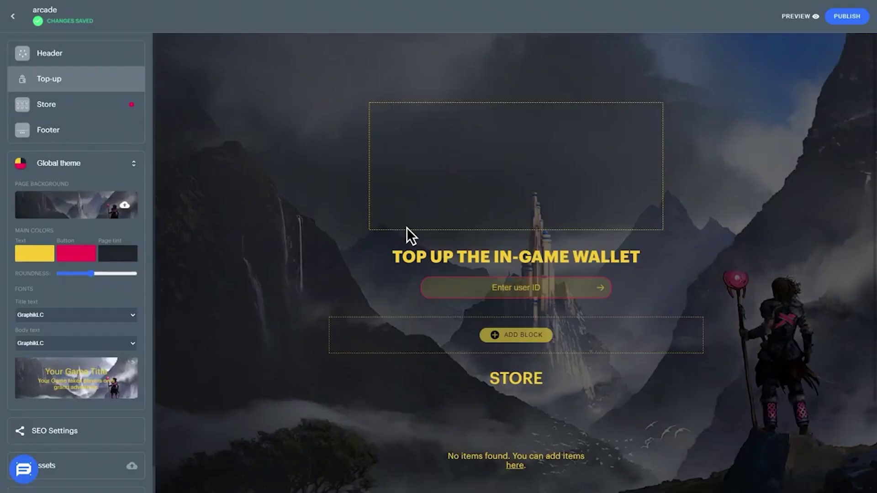
pyautogui.click(46, 104)
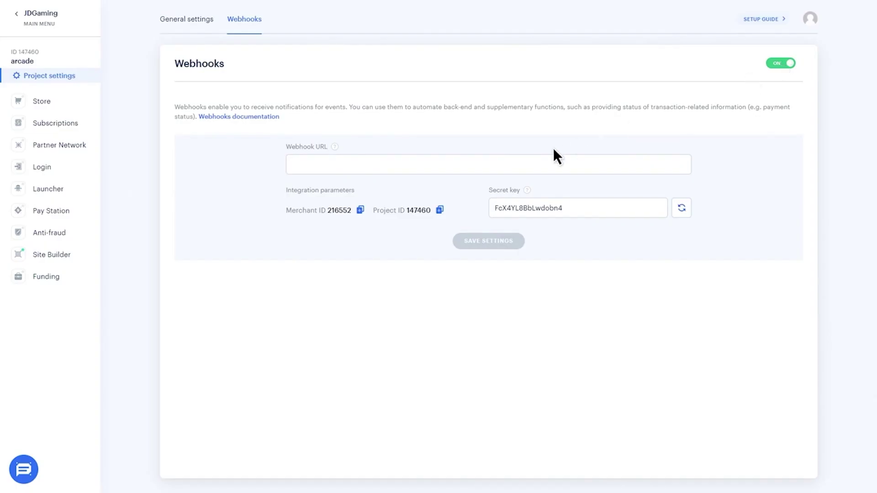
pyautogui.click(489, 241)
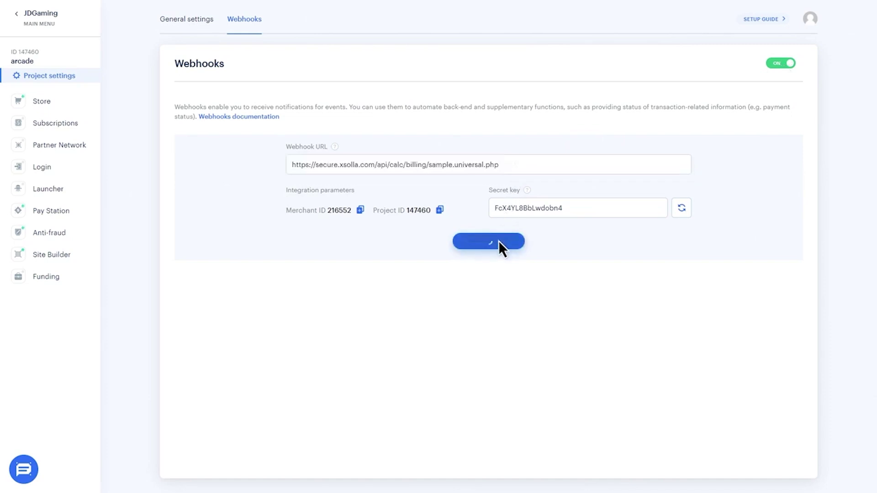
pyautogui.scroll(-5, 498, 240)
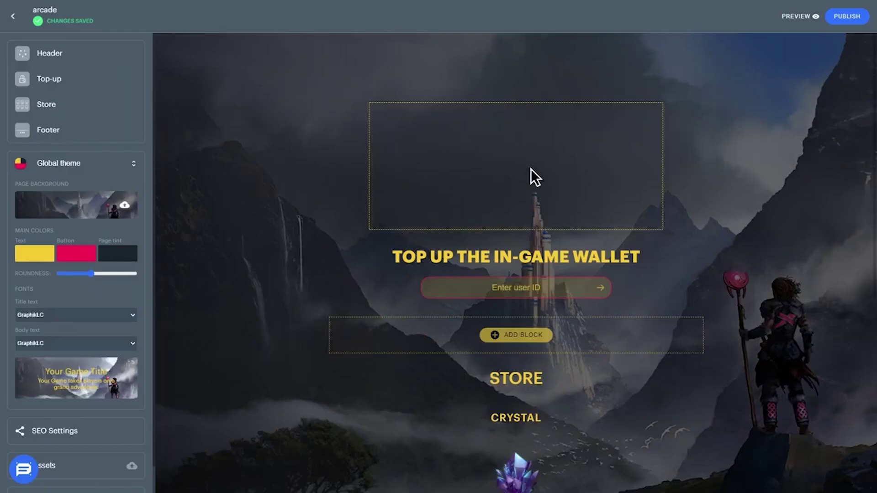
pyautogui.click(847, 16)
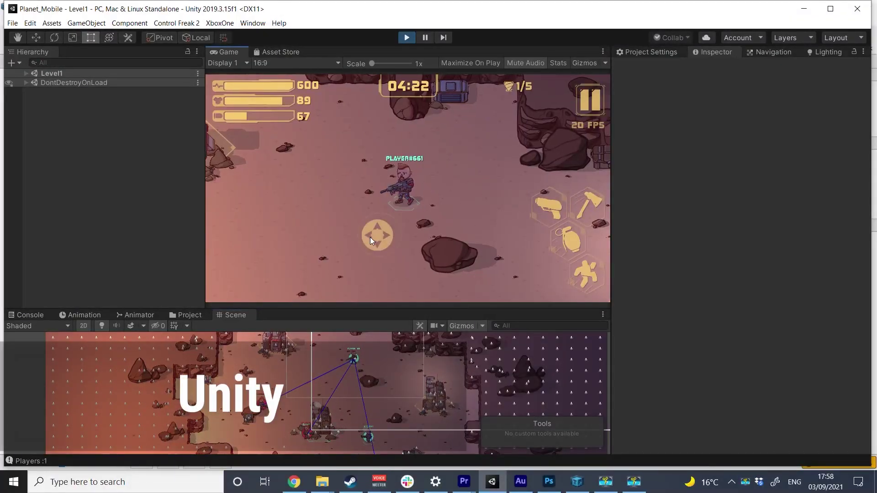
# Fire the gun and walk the player across the desert map toward the structures.
pyautogui.click(480, 251)
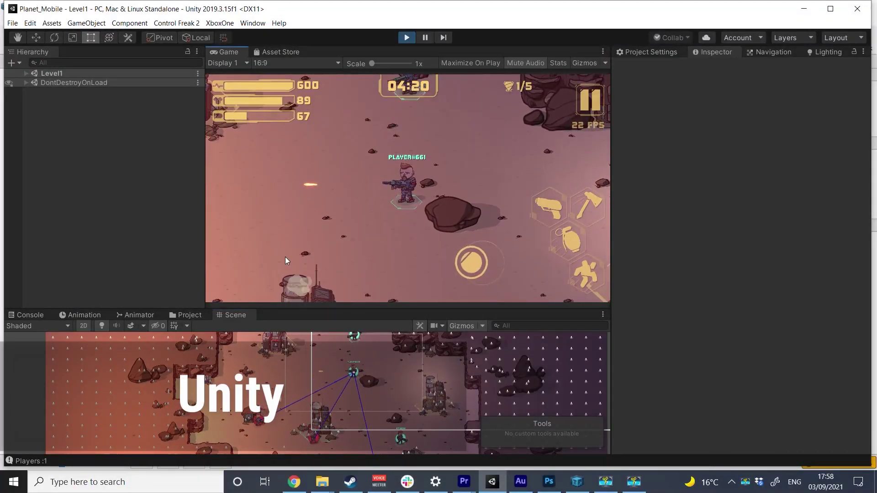
pyautogui.moveTo(212, 257); pyautogui.dragTo(231, 252)
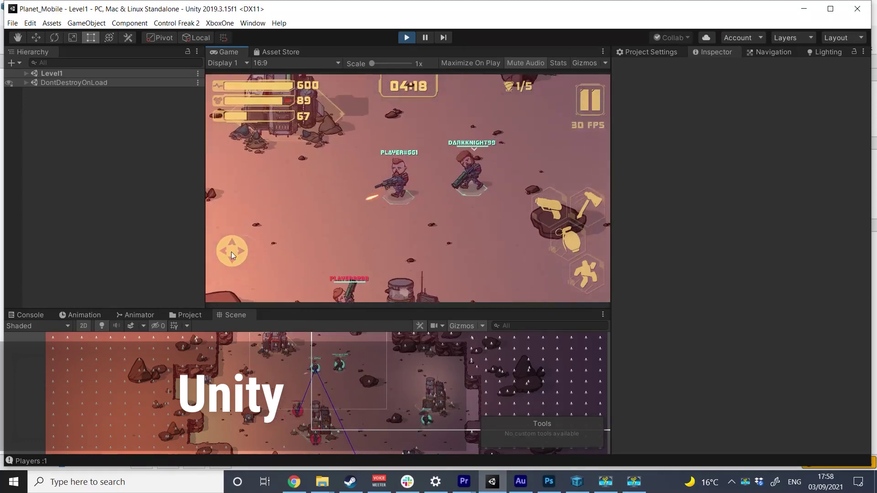
pyautogui.click(522, 271)
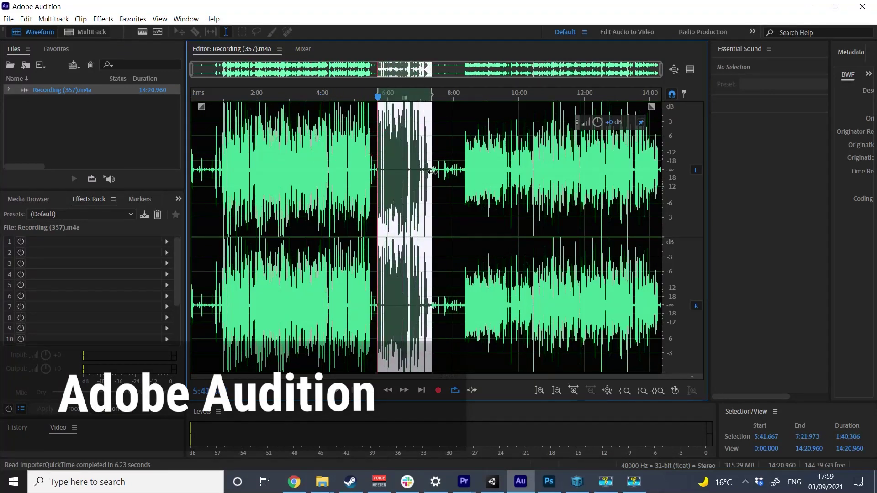
# Delete the 5:41–7:21 section and raise the gain of the whole recording.
pyautogui.press('Delete')
pyautogui.hotkey('ctrl', 'a')
pyautogui.moveTo(611, 124); pyautogui.dragTo(611, 110)
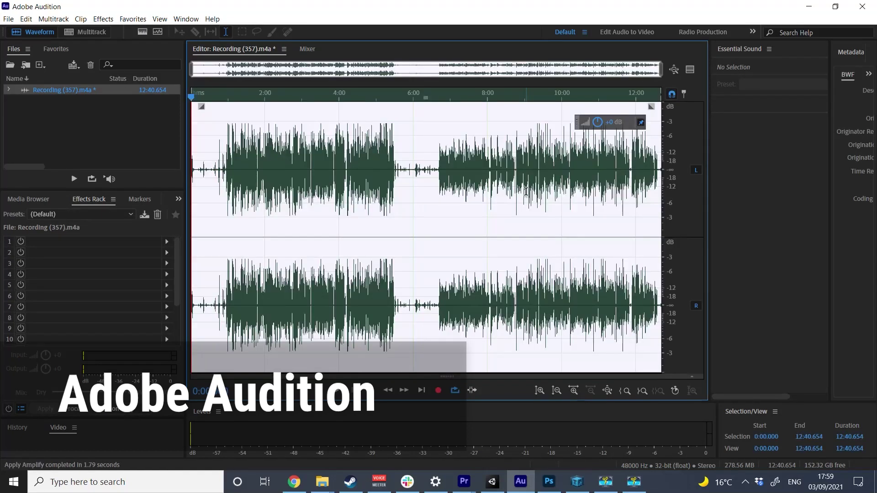
pyautogui.click(413, 223)
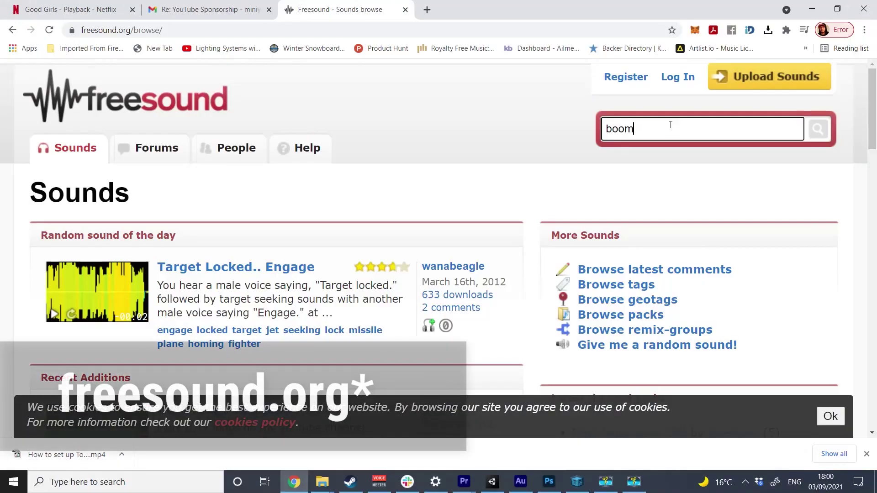
# Run the freesound.org search for 'boom'.
pyautogui.press('Return')
pyautogui.scroll(-3, 137, 206)
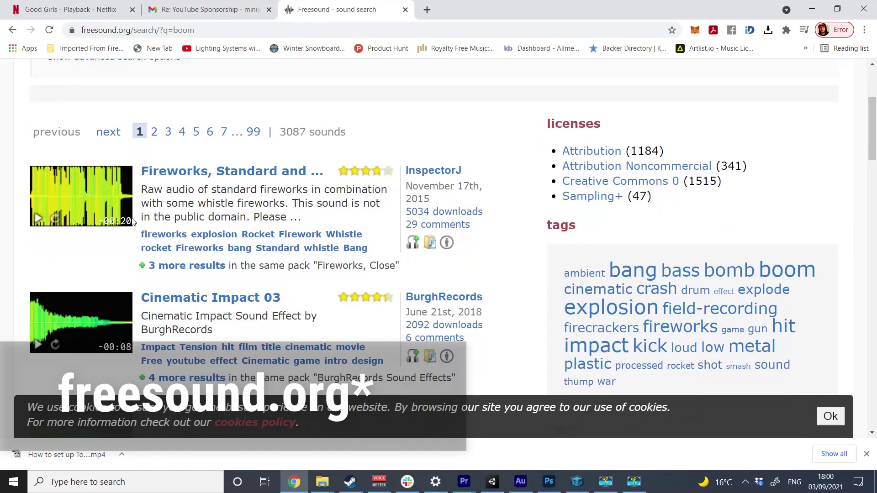
pyautogui.scroll(-3, 125, 213)
pyautogui.scroll(-3, 126, 213)
pyautogui.scroll(-2, 126, 213)
pyautogui.scroll(-2, 126, 213)
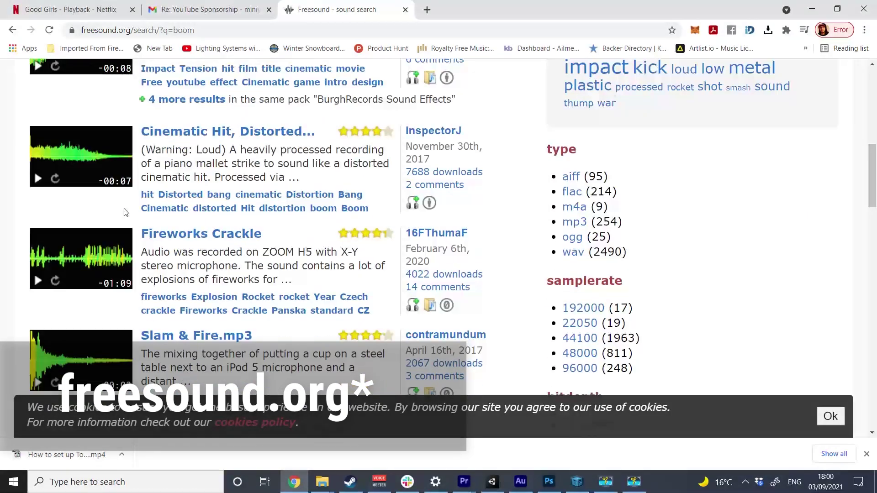
pyautogui.scroll(-2, 125, 213)
pyautogui.scroll(-2, 126, 213)
pyautogui.scroll(-2, 125, 212)
pyautogui.scroll(-2, 125, 213)
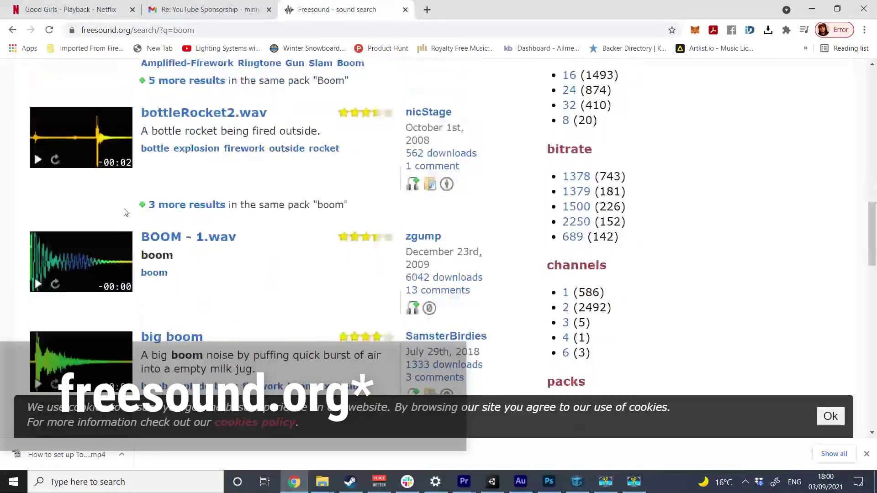
pyautogui.scroll(-2, 126, 213)
pyautogui.scroll(-1, 123, 208)
pyautogui.scroll(-2, 56, 175)
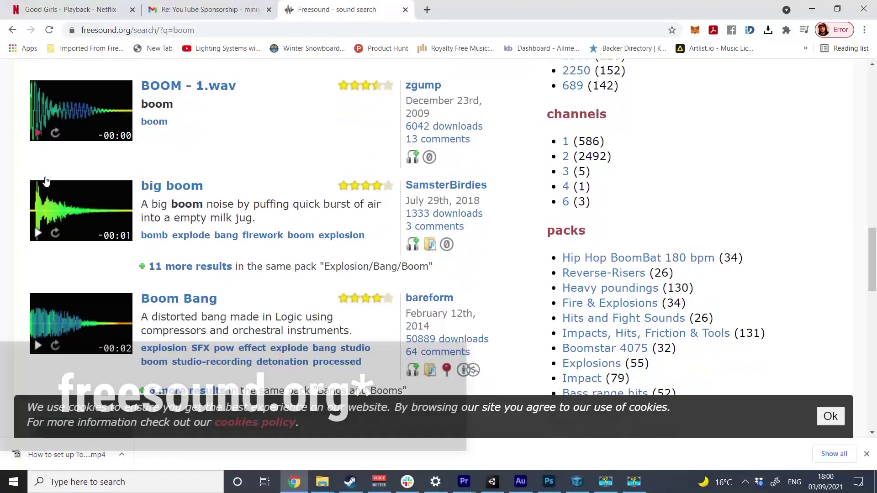
pyautogui.scroll(-2, 51, 177)
pyautogui.scroll(-2, 48, 178)
pyautogui.scroll(-2, 46, 180)
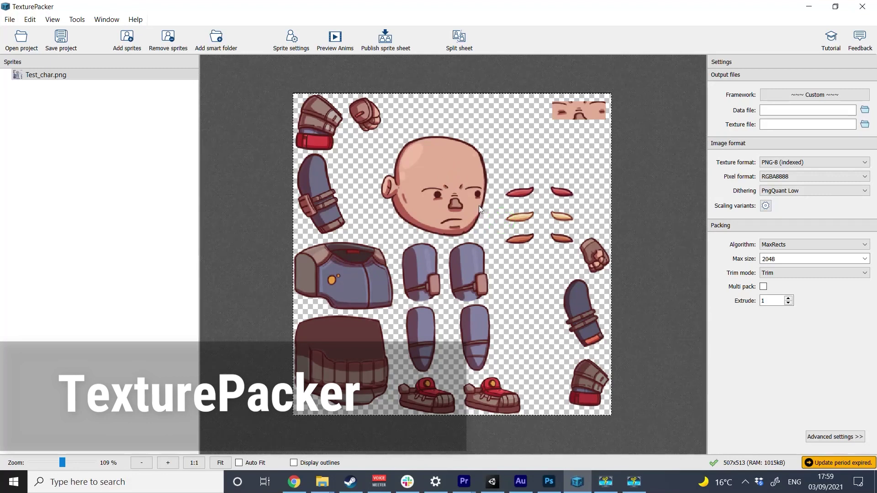
pyautogui.scroll(3, 479, 205)
pyautogui.scroll(-3, 457, 215)
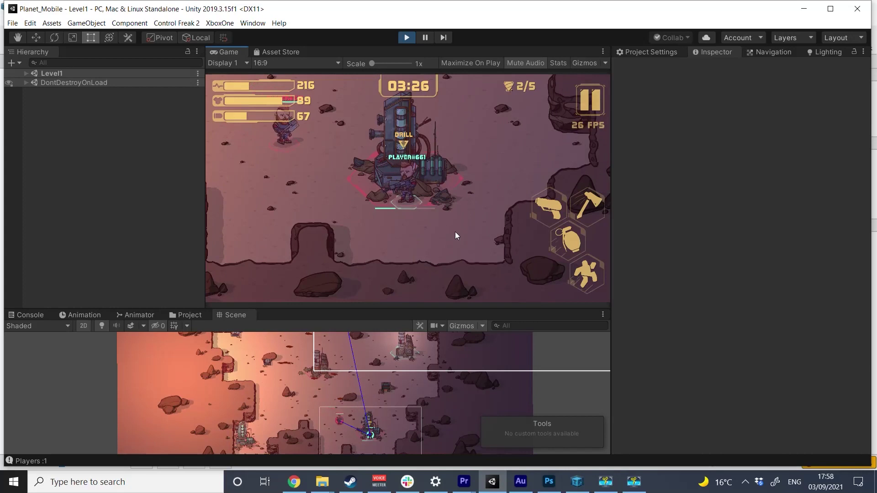
# Walk the player over to the drill structure.
pyautogui.moveTo(455, 232); pyautogui.dragTo(424, 228)
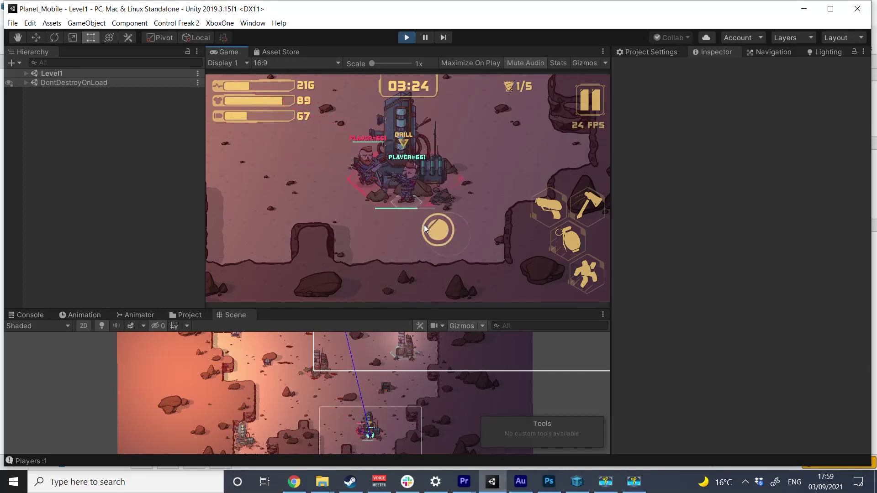